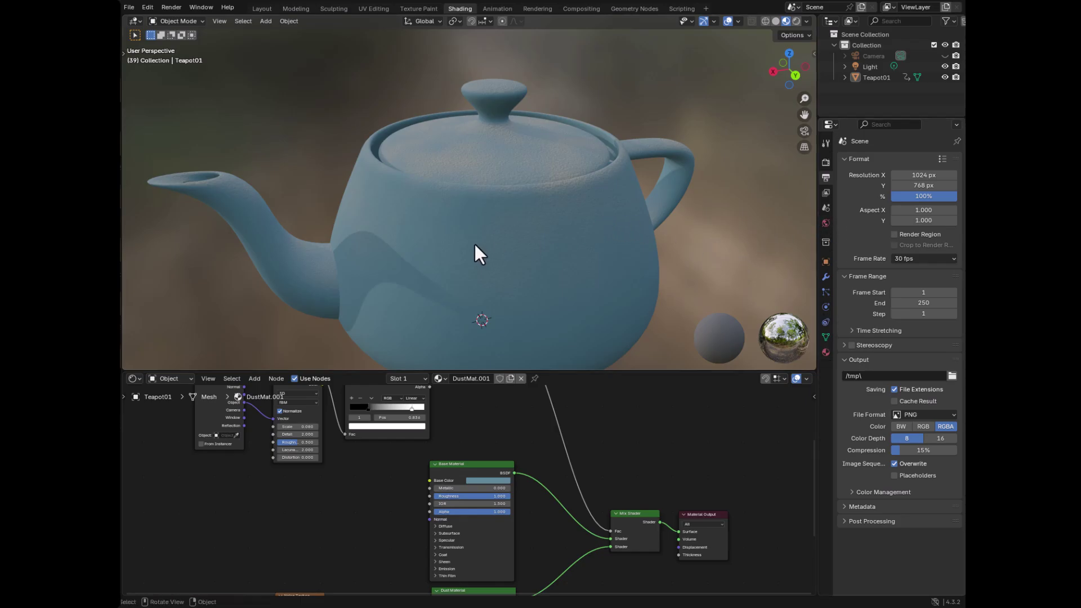
Step: Drag the editor border upward so the Shader Editor shows the full DustMat.001 tree
mouse_move(474, 244)
middle_down()
mouse_move(472, 234)
mouse_move(511, 253)
mouse_move(474, 283)
mouse_move(458, 241)
mouse_move(477, 235)
middle_up()
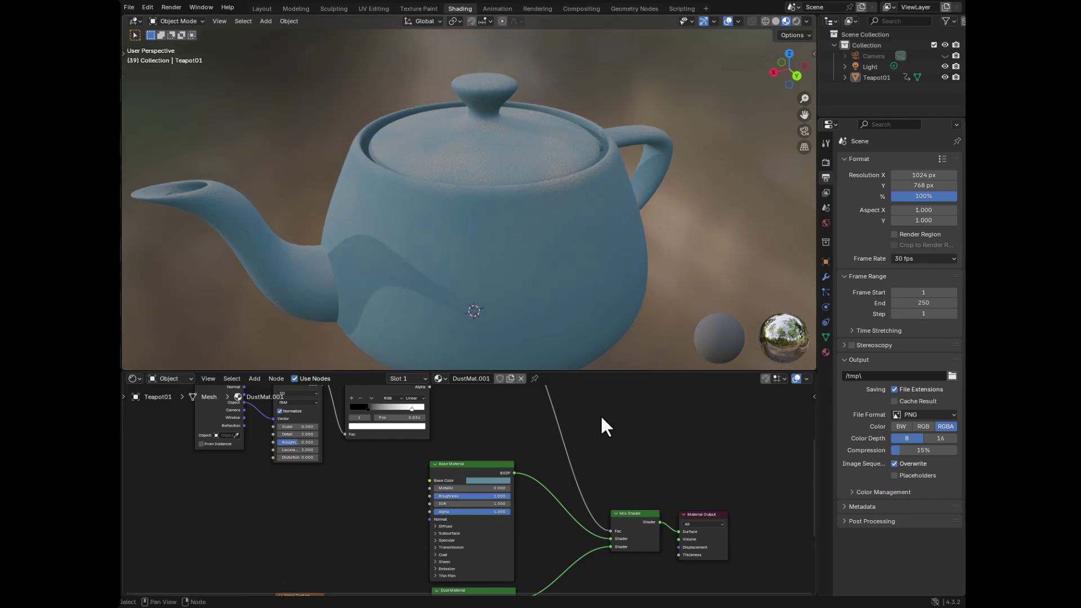
drag(587, 370, 601, 103)
mouse_move(616, 273)
middle_down()
mouse_move(647, 260)
mouse_move(618, 265)
mouse_move(615, 279)
middle_up()
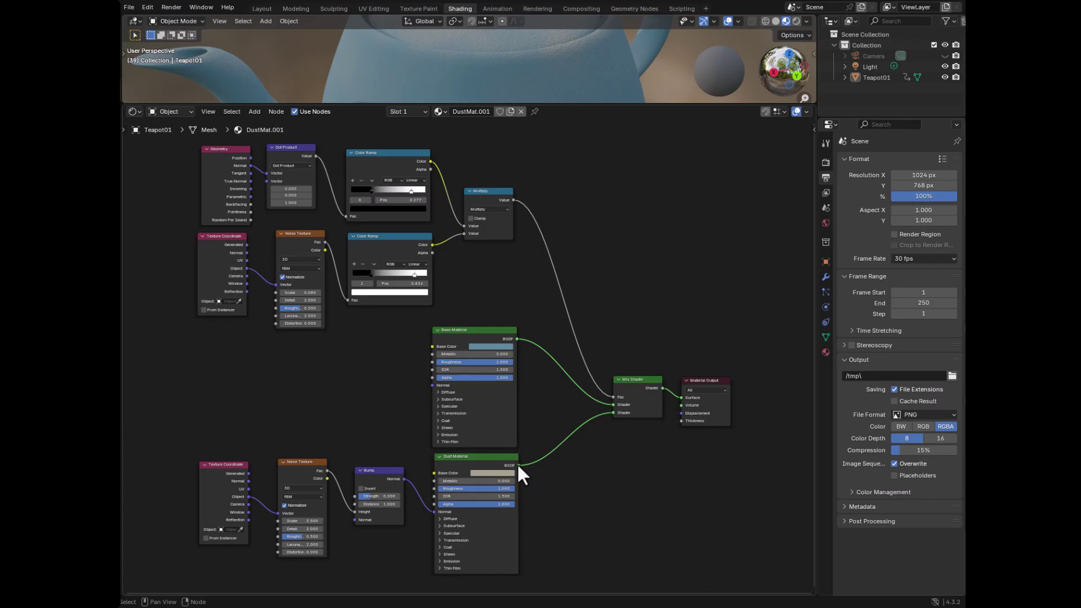
Step: Wire the Dust Material BSDF straight into Material Output Surface and enlarge the 3D view
mouse_move(518, 466)
mouse_down()
mouse_move(661, 422)
mouse_move(682, 401)
mouse_up()
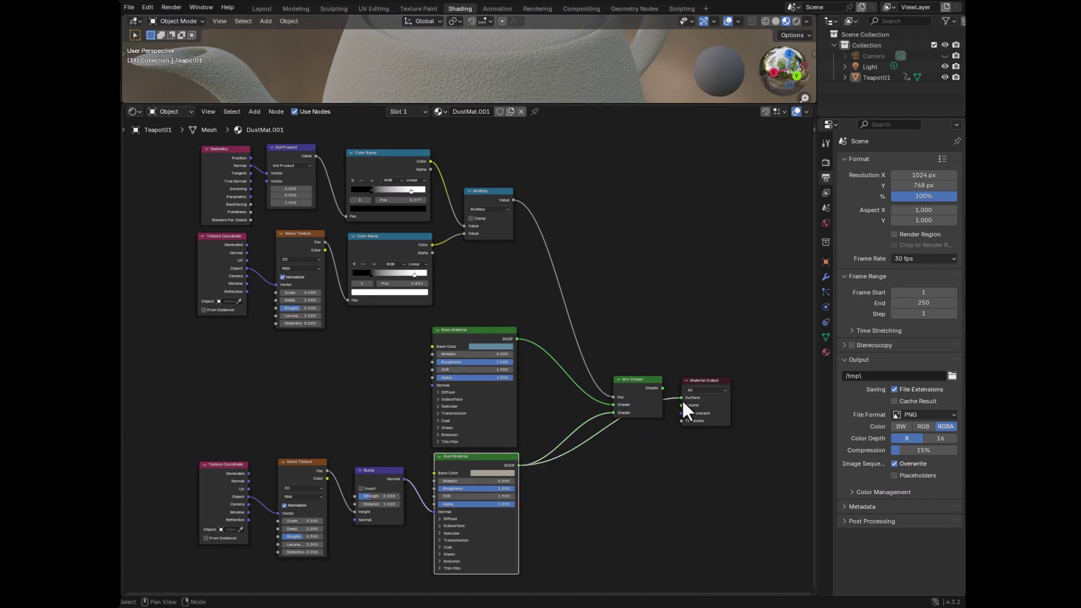
drag(562, 105, 562, 305)
middle_drag(556, 271, 536, 231)
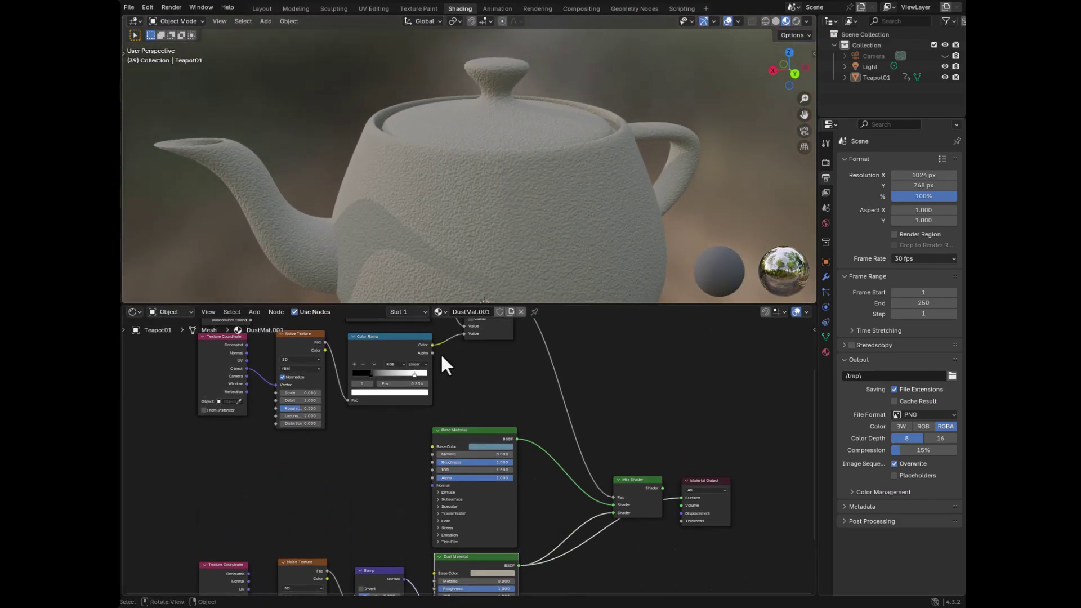
Step: Set the dust Noise Texture to Scale 3.2 and Roughness 1.0
middle_drag(392, 484, 417, 393)
scroll(262, 472, up, 3)
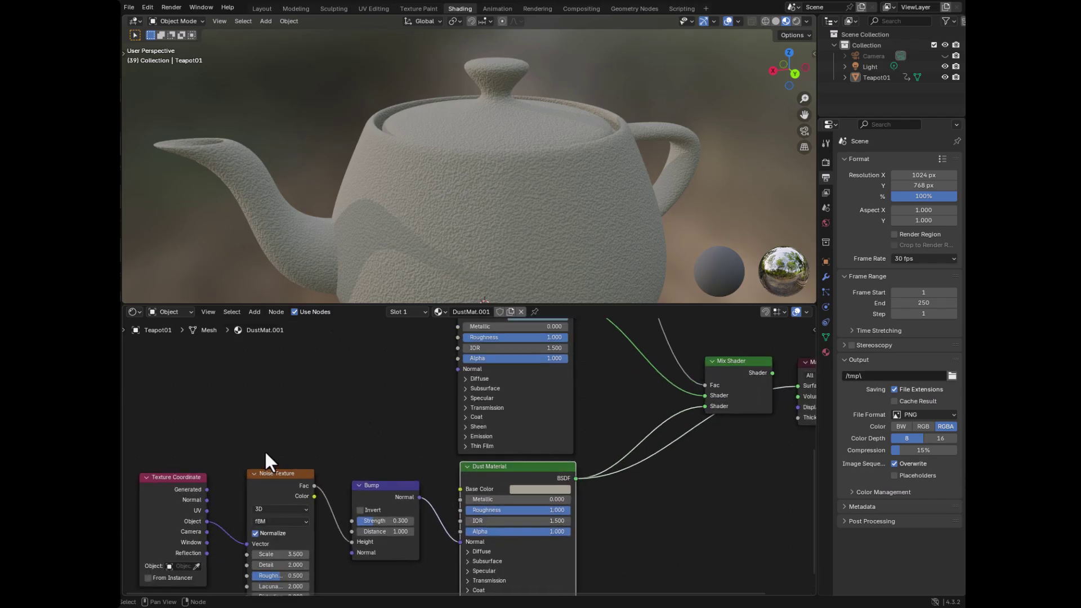
middle_drag(264, 454, 339, 386)
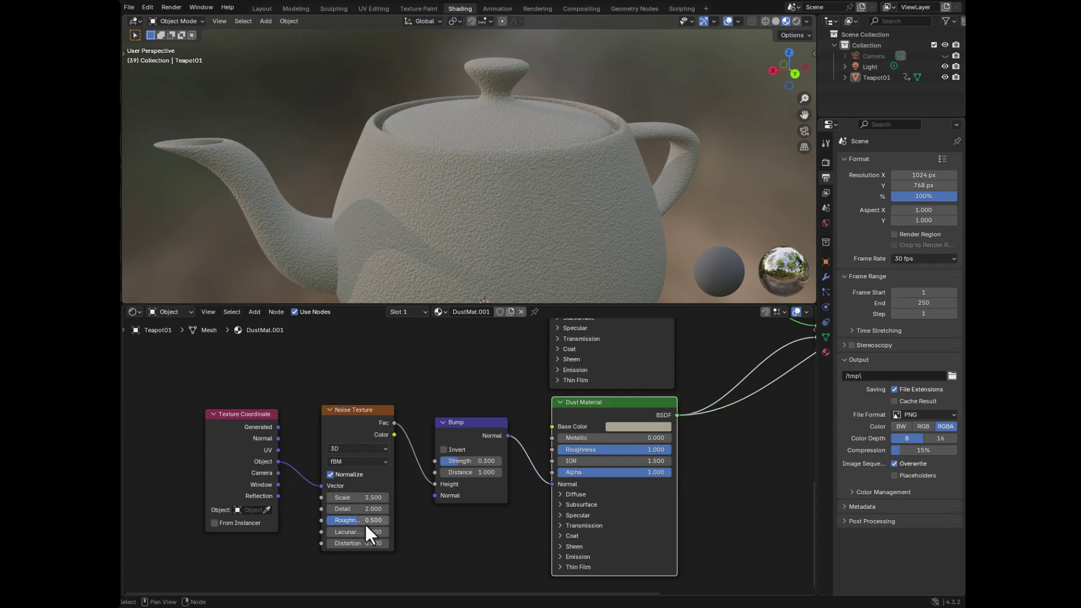
scroll(489, 191, up, 3)
scroll(489, 190, up, 2)
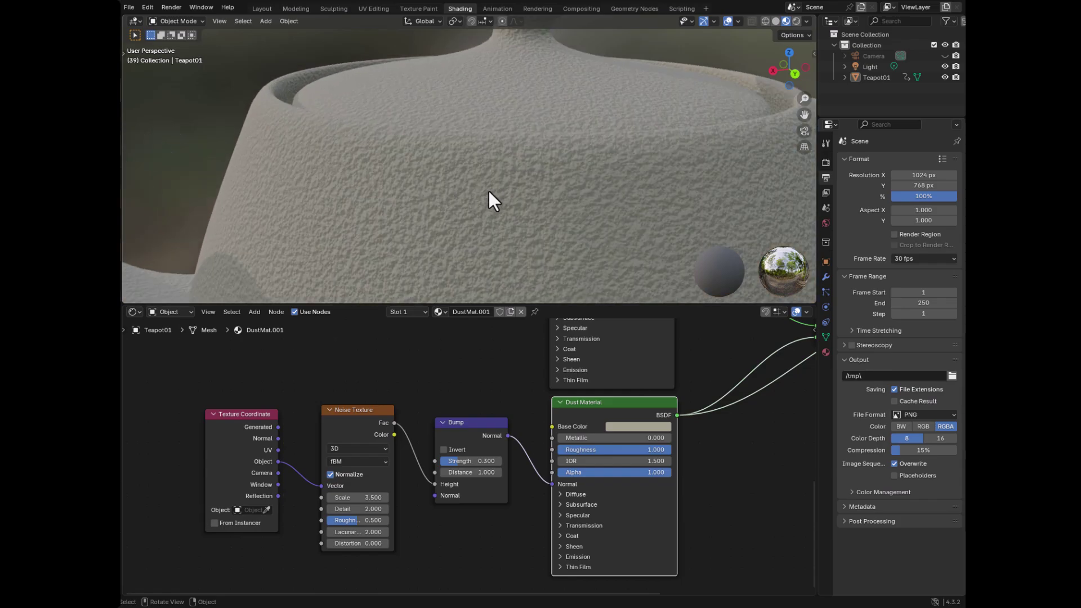
scroll(489, 194, down, 2)
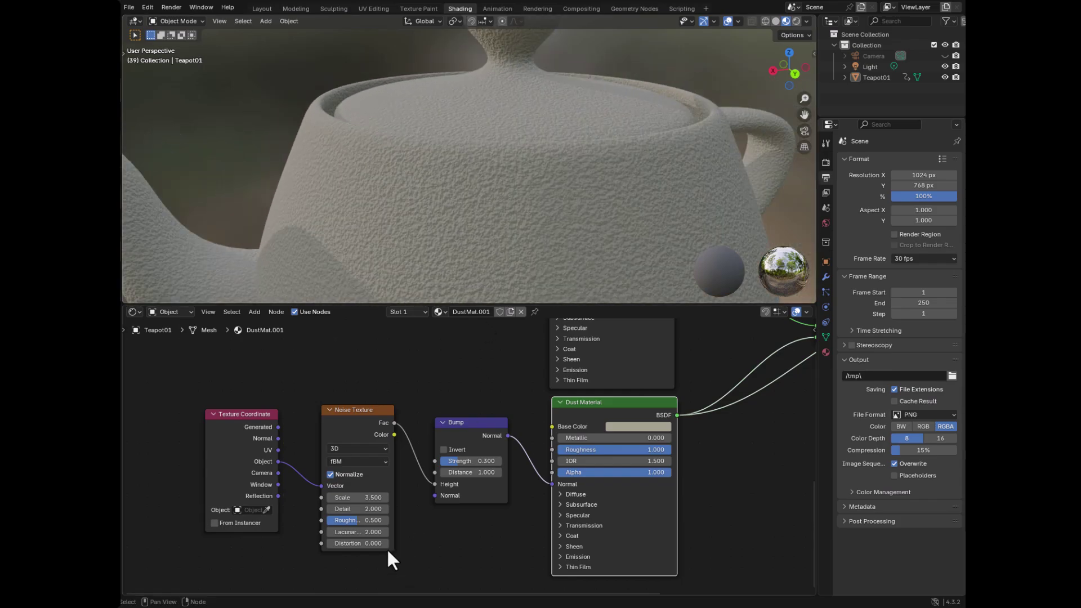
drag(356, 522, 358, 498)
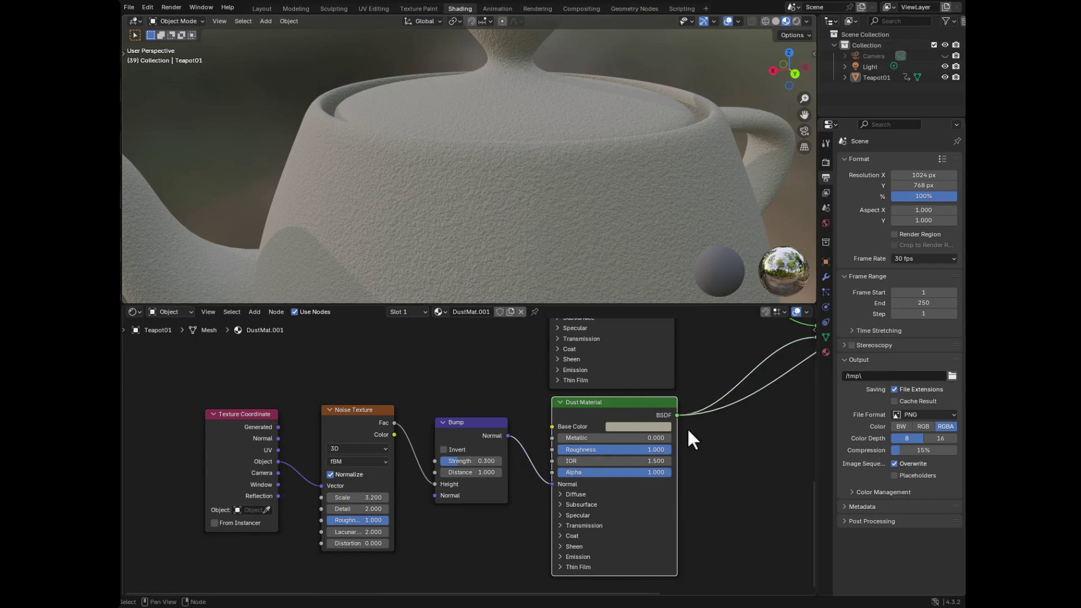
Step: Reconnect the Mix Shader output to Material Output Surface to restore the mixed material
middle_drag(730, 355, 520, 453)
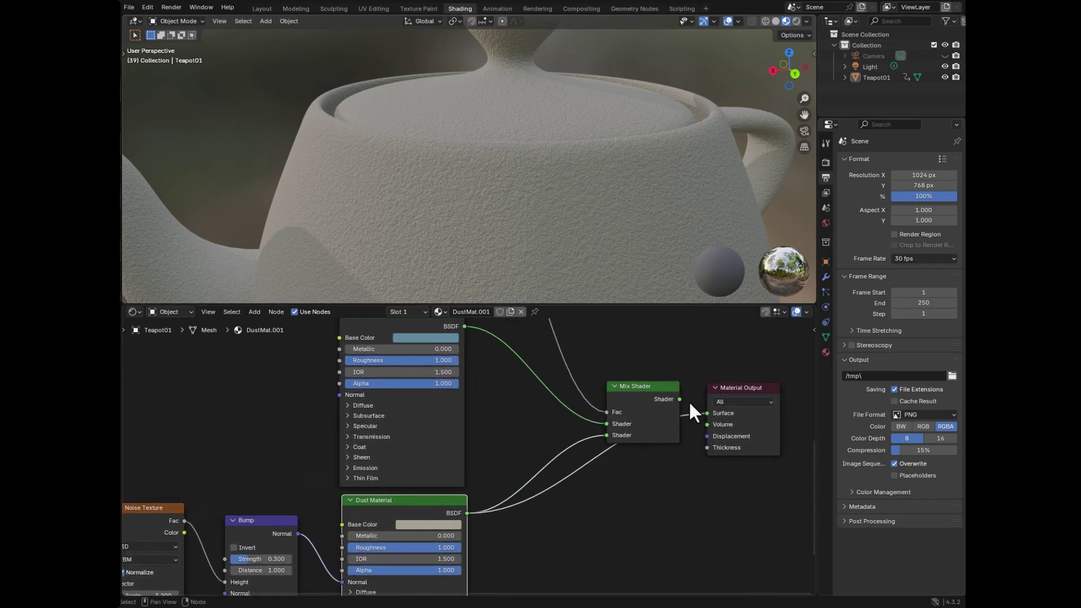
drag(681, 399, 707, 413)
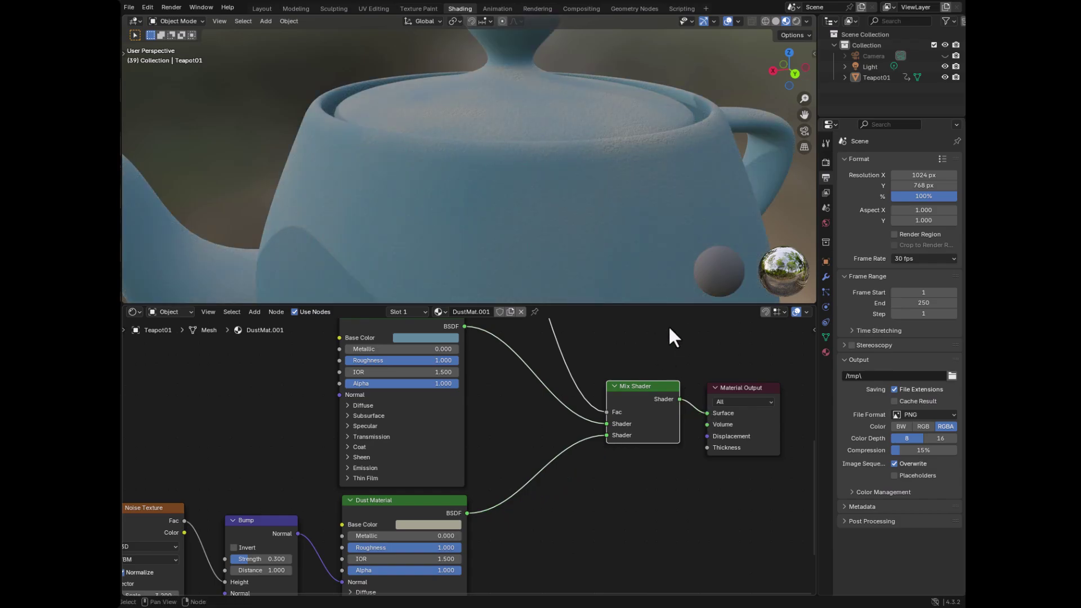
middle_drag(522, 334, 623, 482)
scroll(526, 415, down, 2)
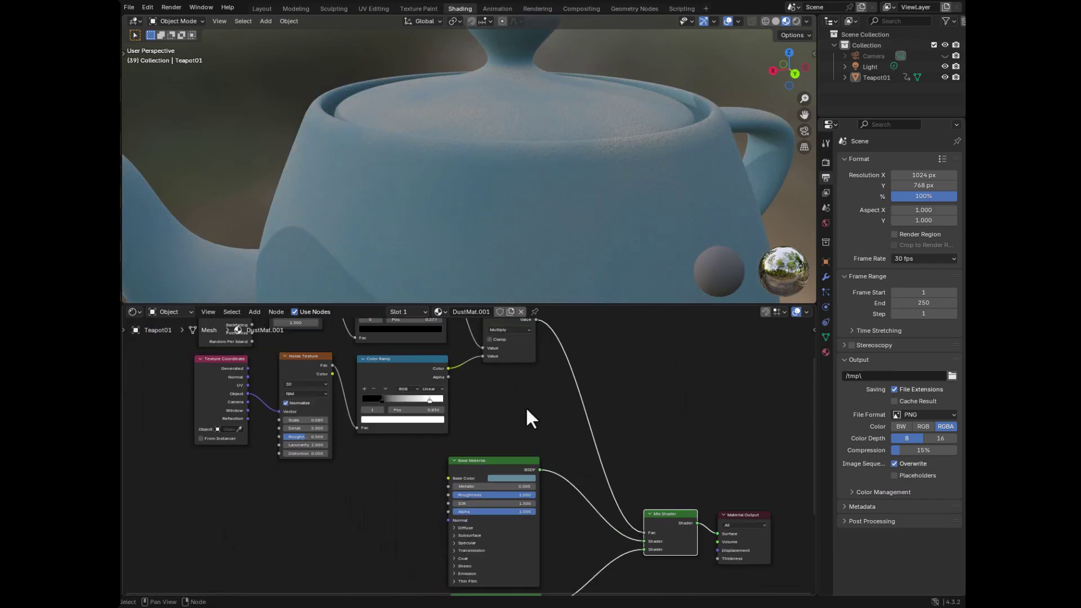
middle_drag(526, 415, 506, 477)
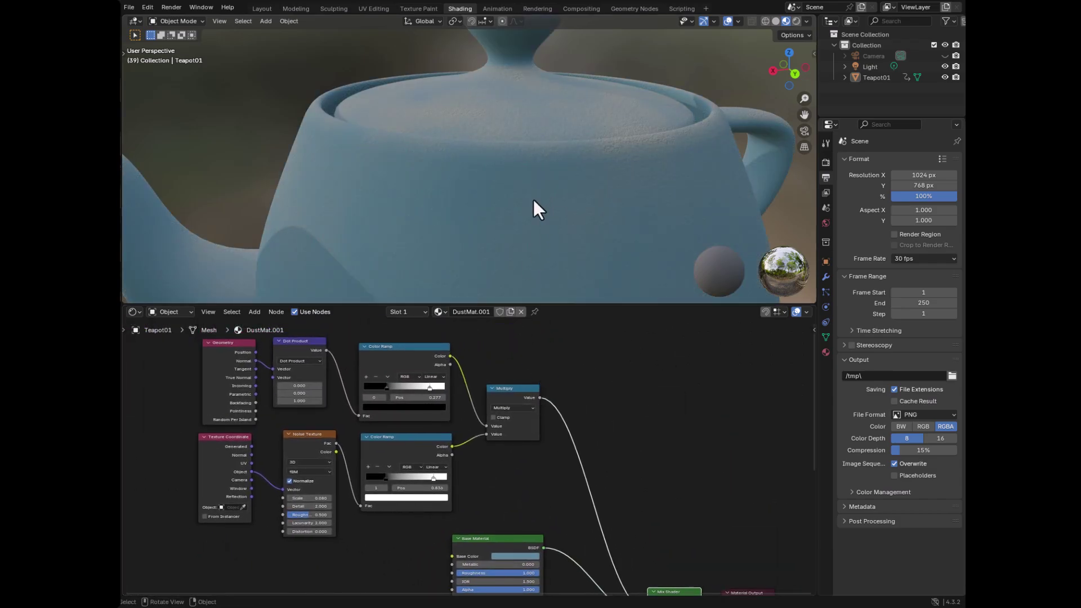
Step: Route the Multiply node's Value output into Material Output Surface to preview the mask
mouse_move(533, 199)
middle_down()
mouse_move(512, 164)
mouse_move(537, 210)
middle_up()
scroll(536, 211, down, 5)
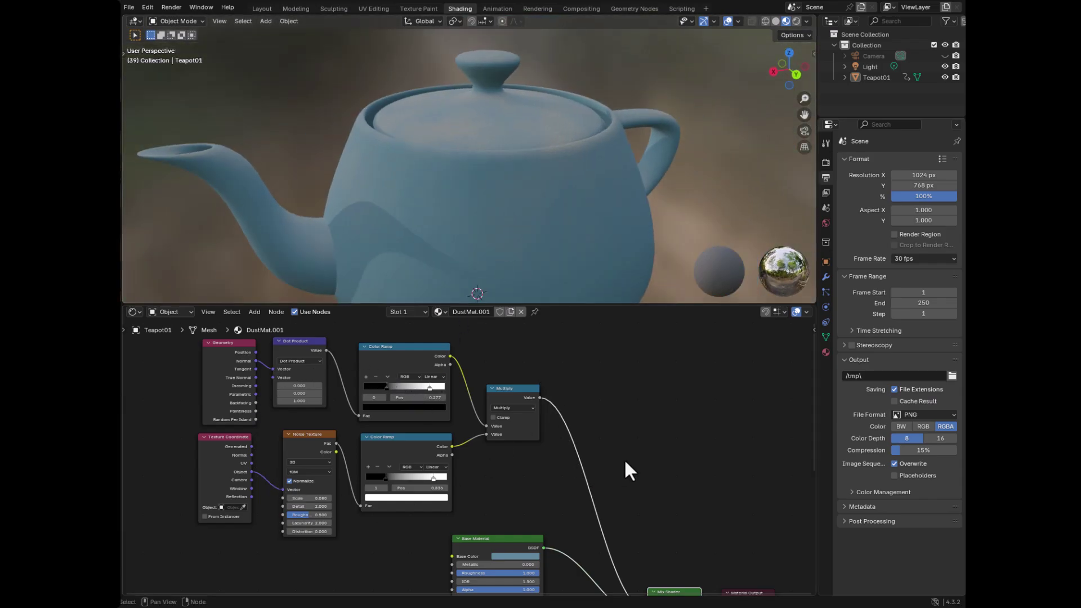
middle_drag(624, 459, 546, 403)
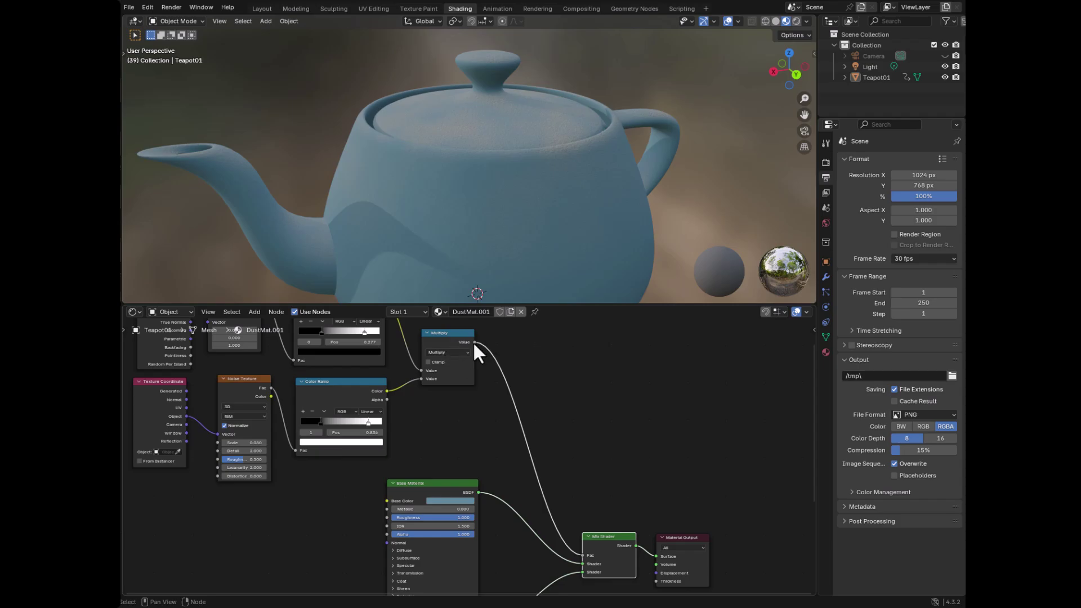
drag(474, 343, 656, 556)
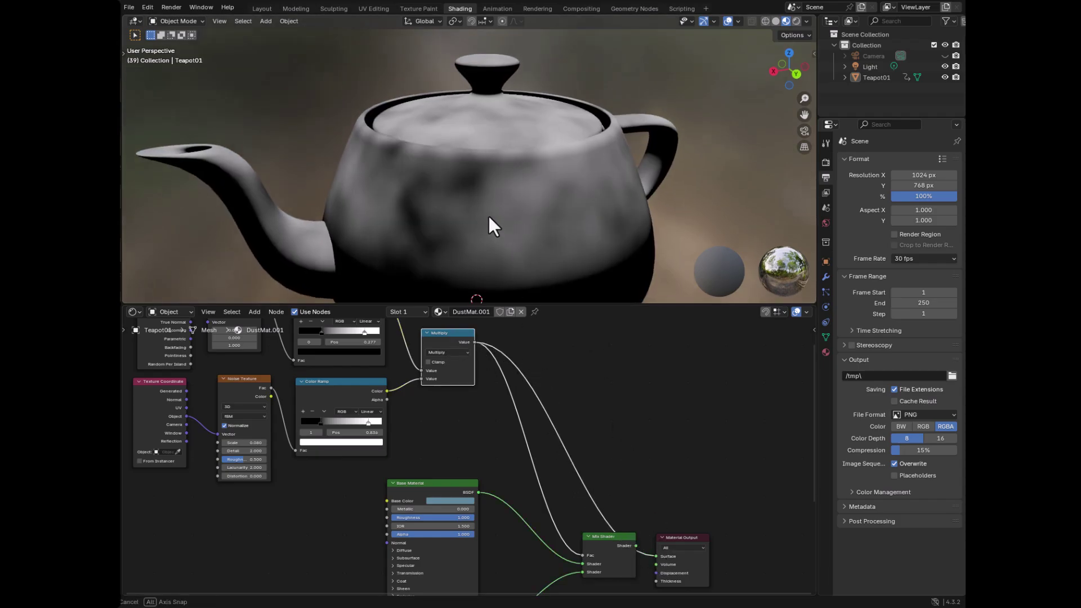
Step: Connect the first Color Ramp's Color output to Material Output Surface, showing white tops and dark undersides
mouse_move(489, 217)
middle_down()
mouse_move(494, 206)
mouse_move(488, 215)
middle_up()
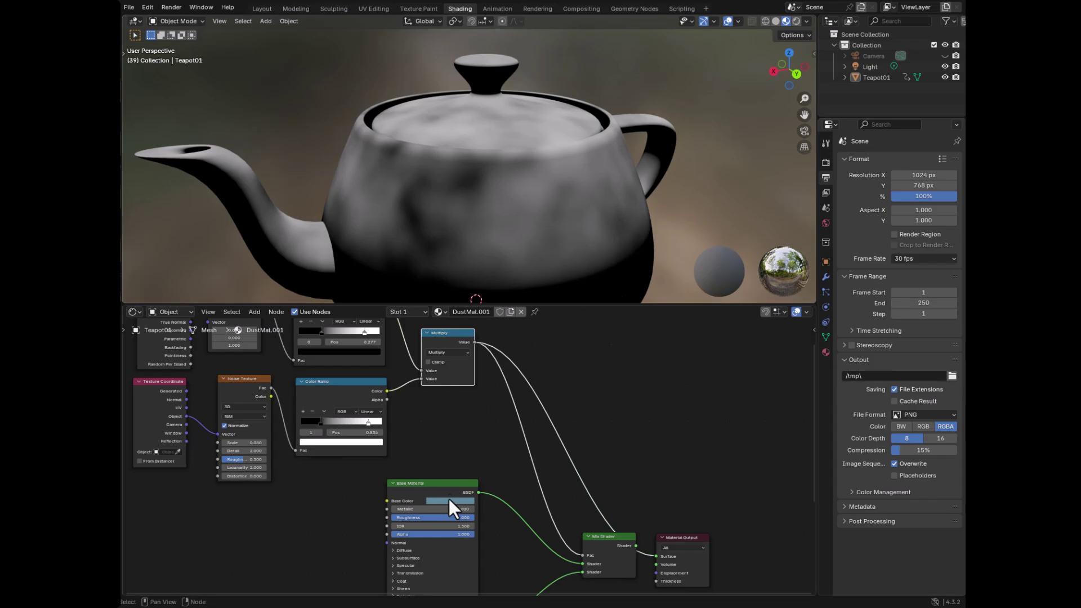
middle_drag(448, 499, 483, 448)
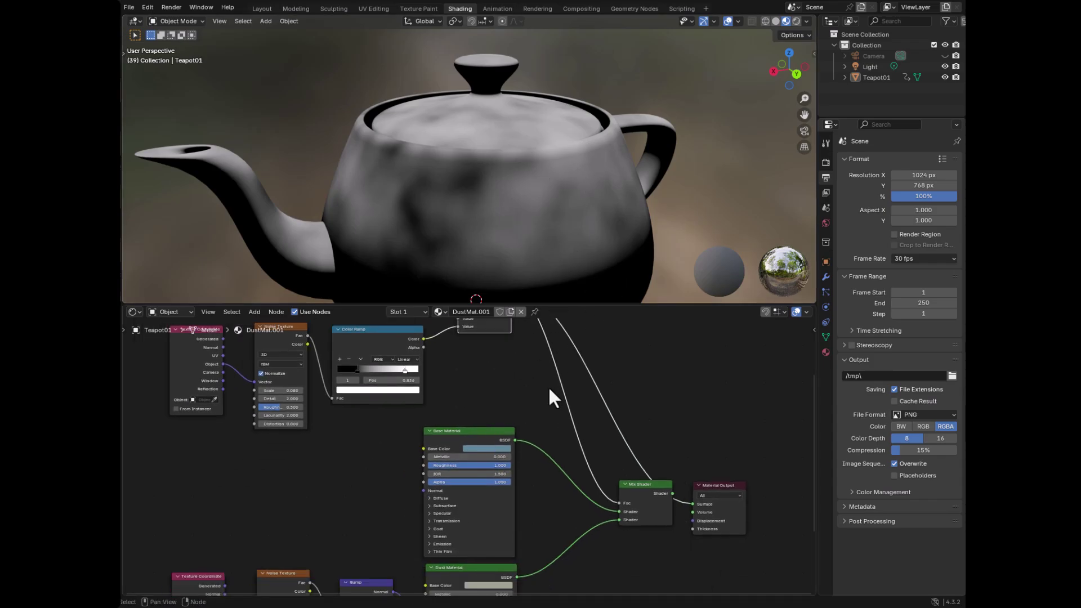
middle_drag(552, 394, 550, 591)
middle_drag(560, 349, 527, 424)
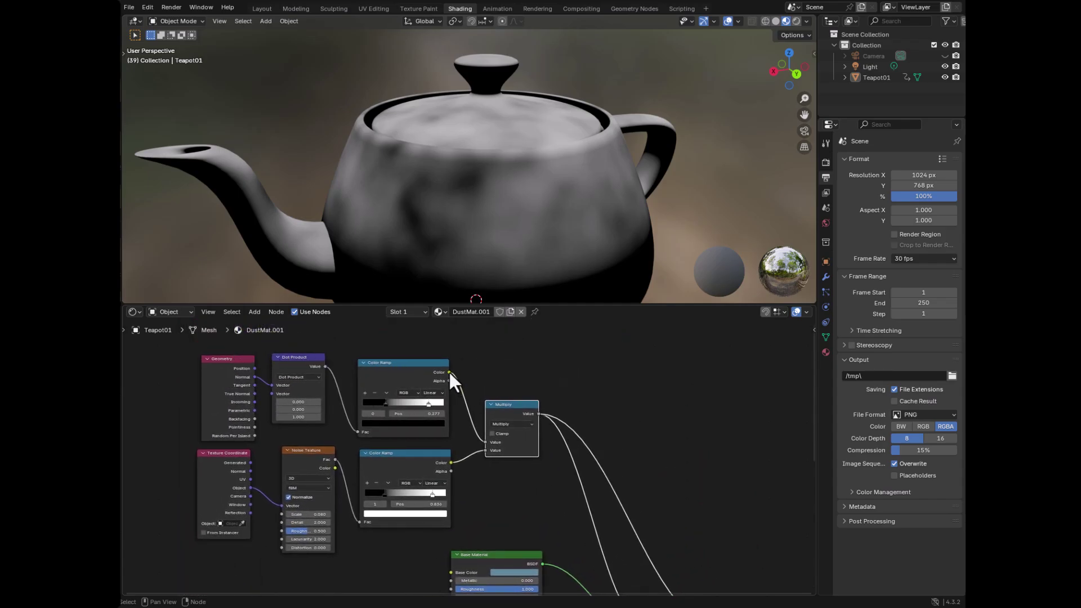
middle_drag(449, 370, 351, 341)
mouse_move(348, 342)
mouse_down()
mouse_move(535, 502)
mouse_move(612, 585)
mouse_move(620, 526)
mouse_up()
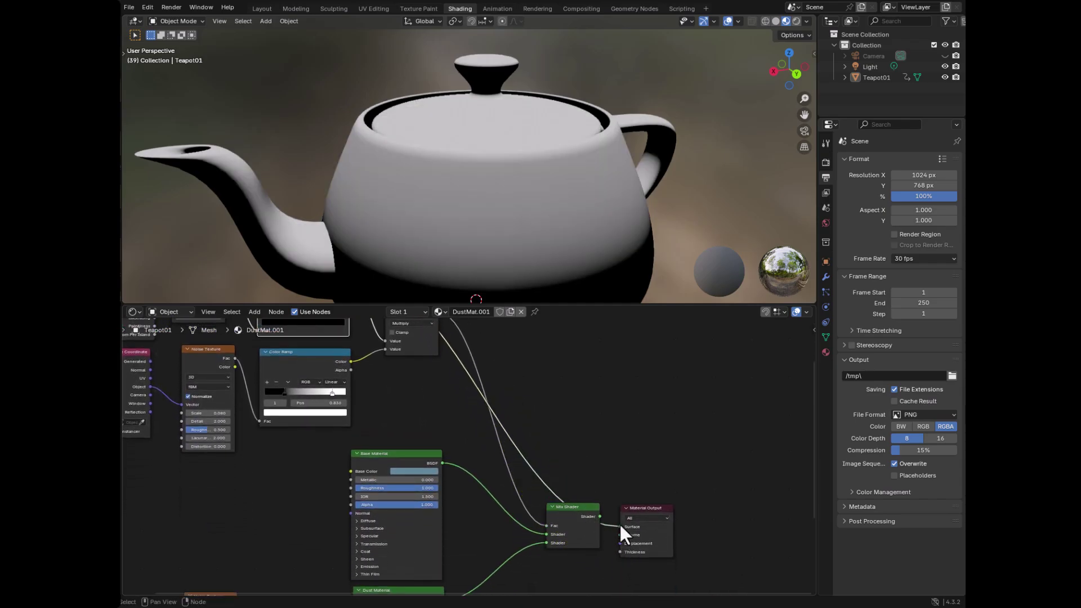
ctrl+scroll(423, 379, up, 5)
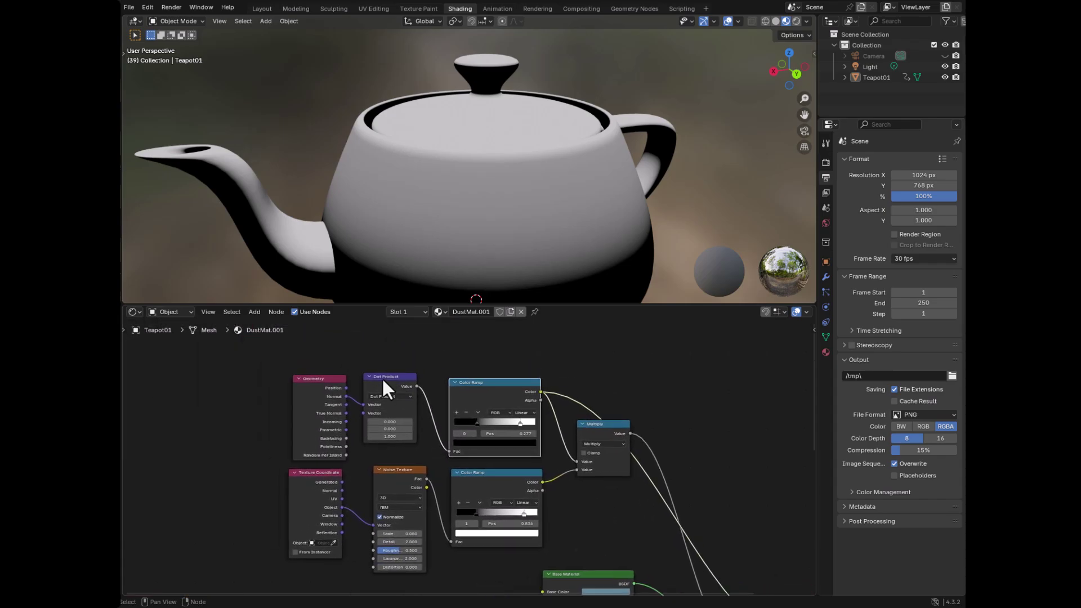
scroll(378, 360, up, 3)
ctrl+scroll(313, 358, up, 2)
shift+scroll(293, 383, up, 1)
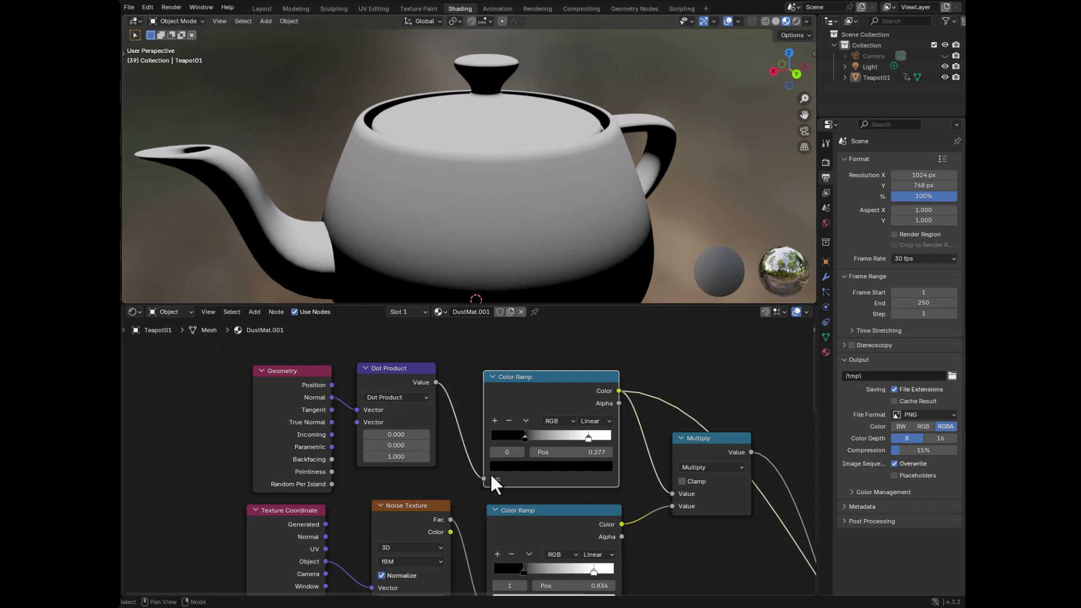
drag(522, 437, 577, 443)
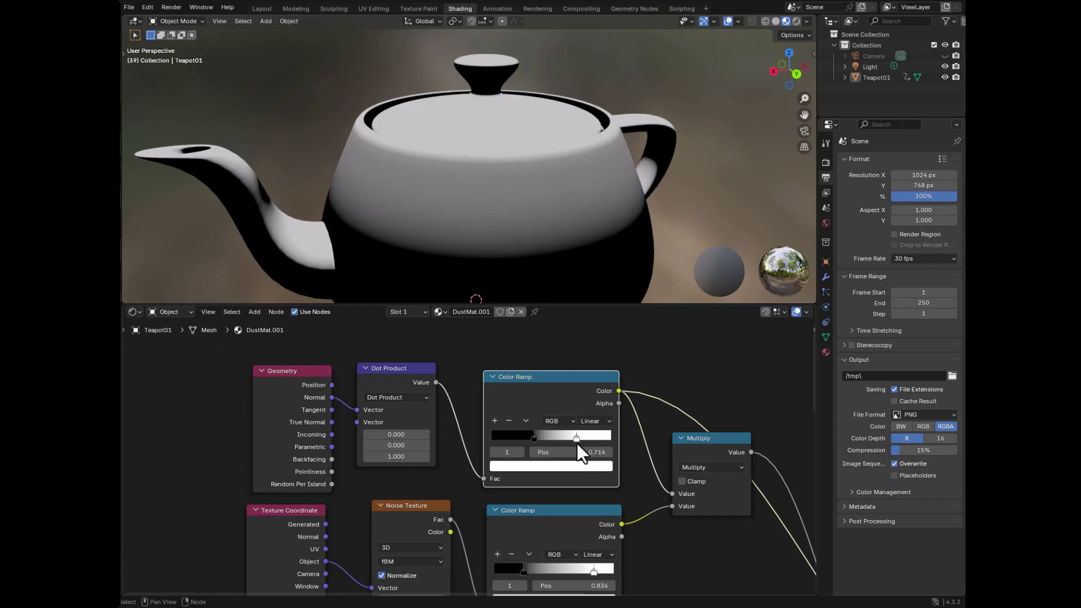
middle_drag(539, 238, 529, 230)
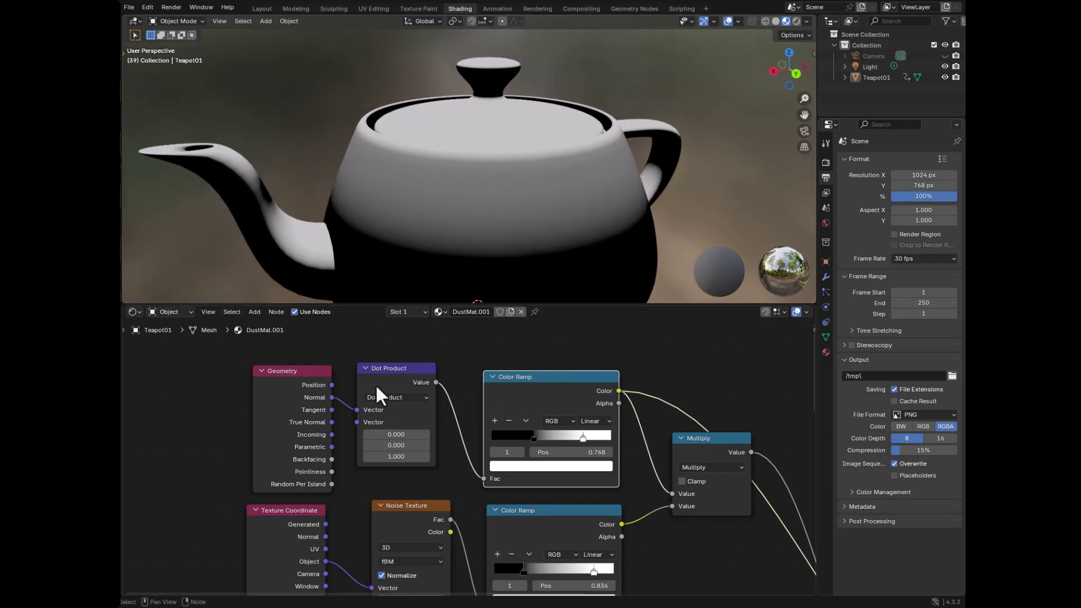
middle_drag(661, 418, 411, 374)
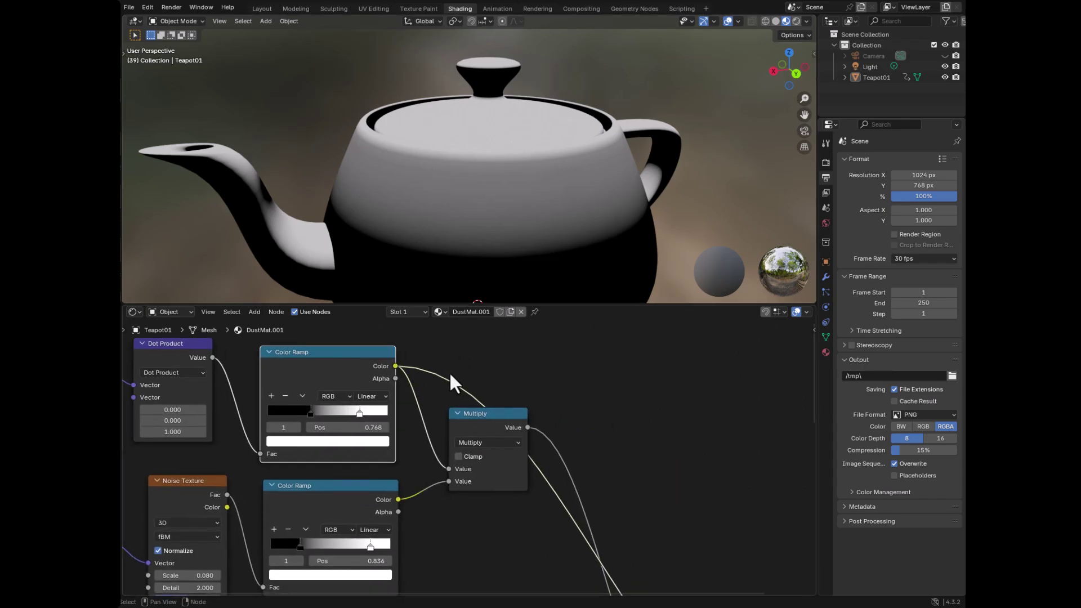
middle_drag(530, 388, 668, 367)
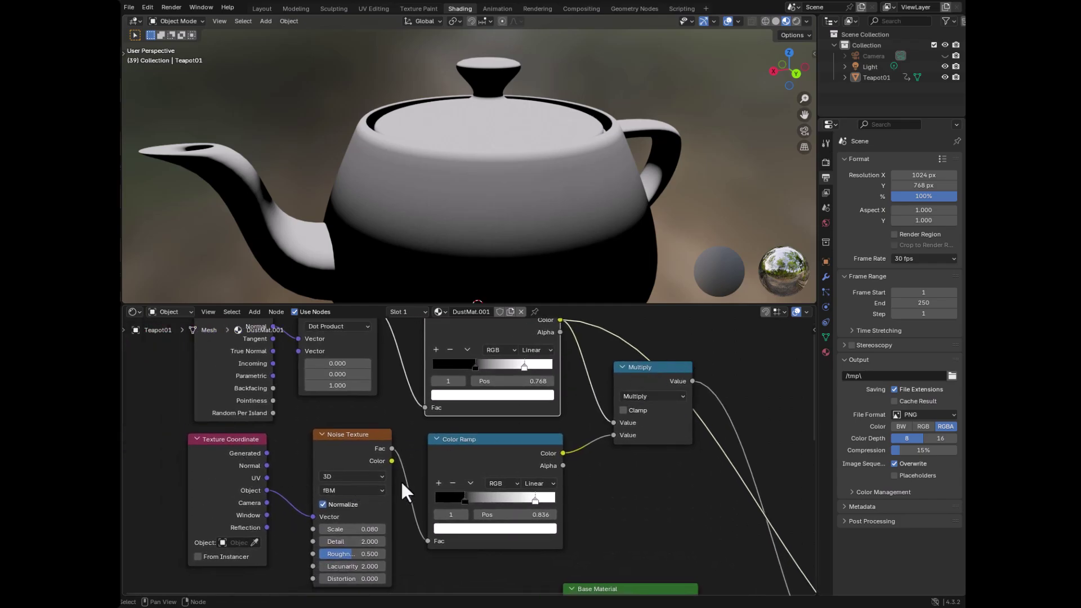
middle_drag(579, 471, 345, 373)
scroll(363, 375, down, 2)
scroll(364, 375, down, 1)
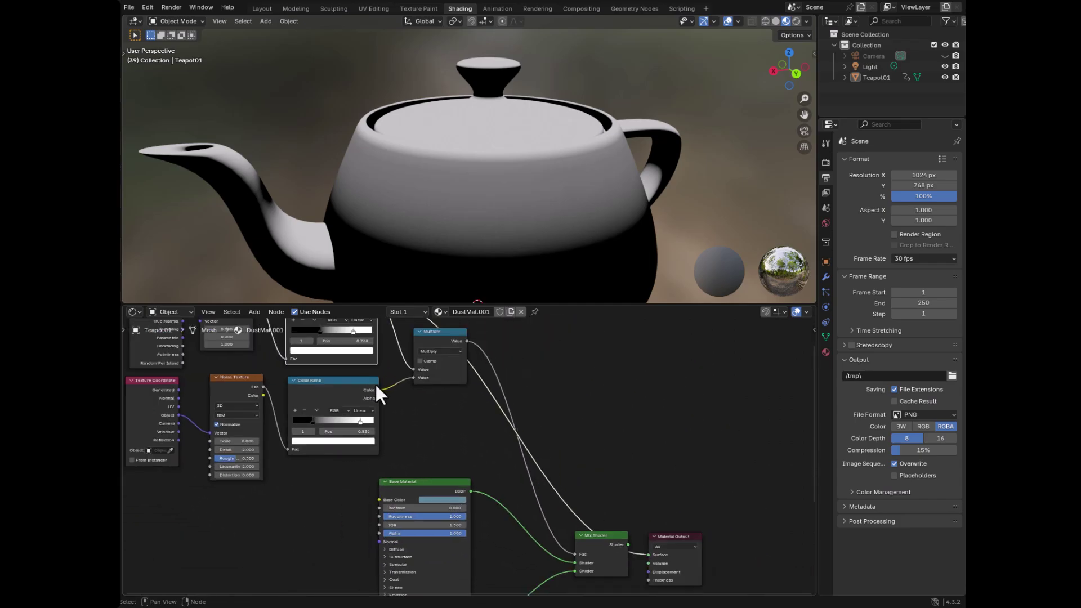
Step: Connect the noise Color Ramp's Color output to Material Output Surface
drag(379, 390, 645, 545)
middle_drag(309, 467, 550, 475)
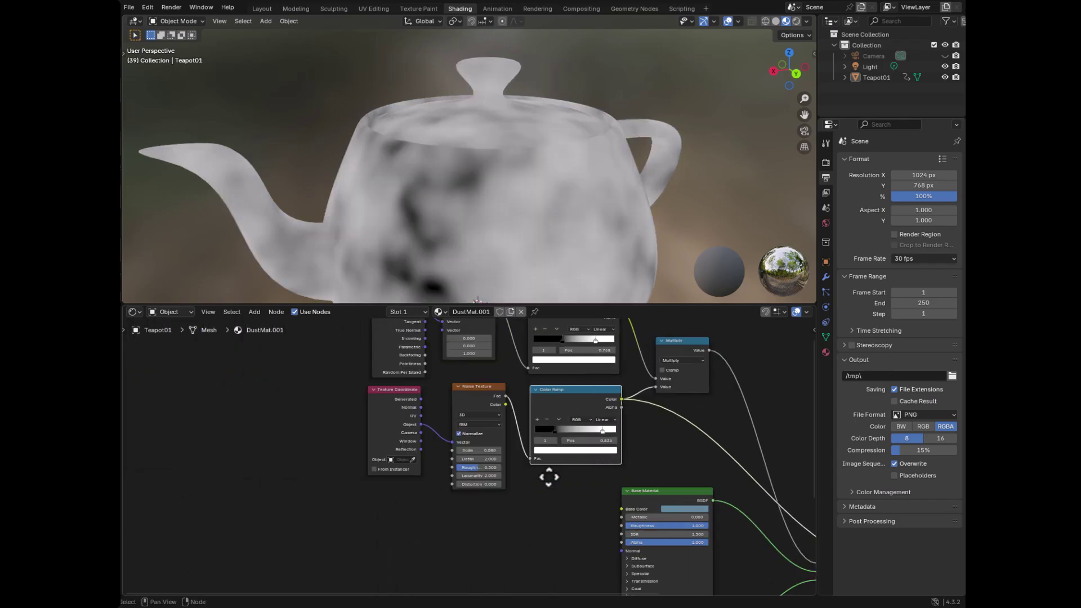
scroll(464, 387, up, 2)
scroll(464, 387, up, 2)
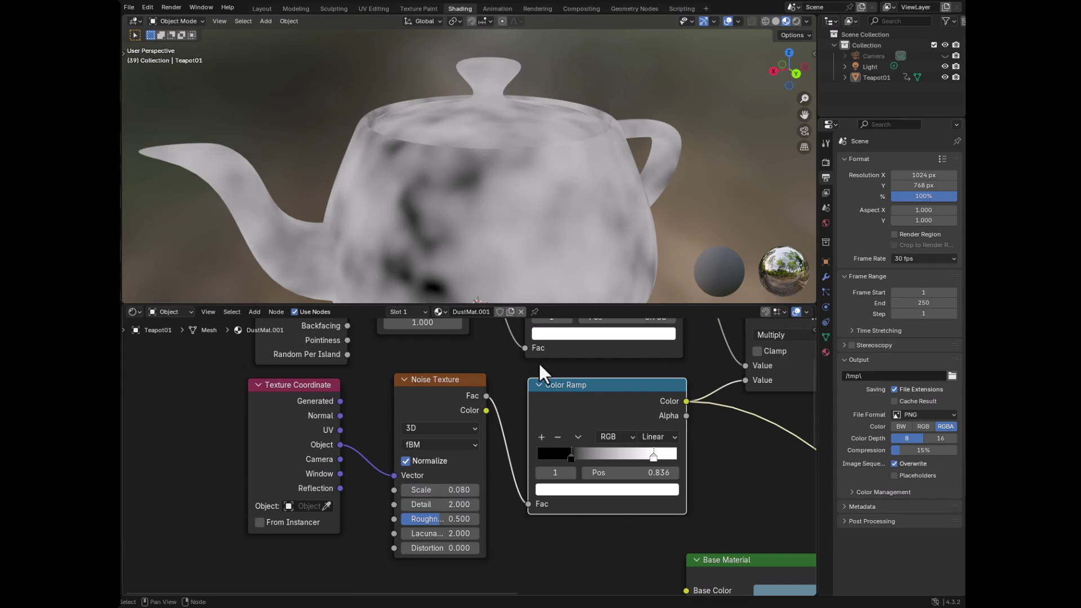
scroll(726, 478, right, 5)
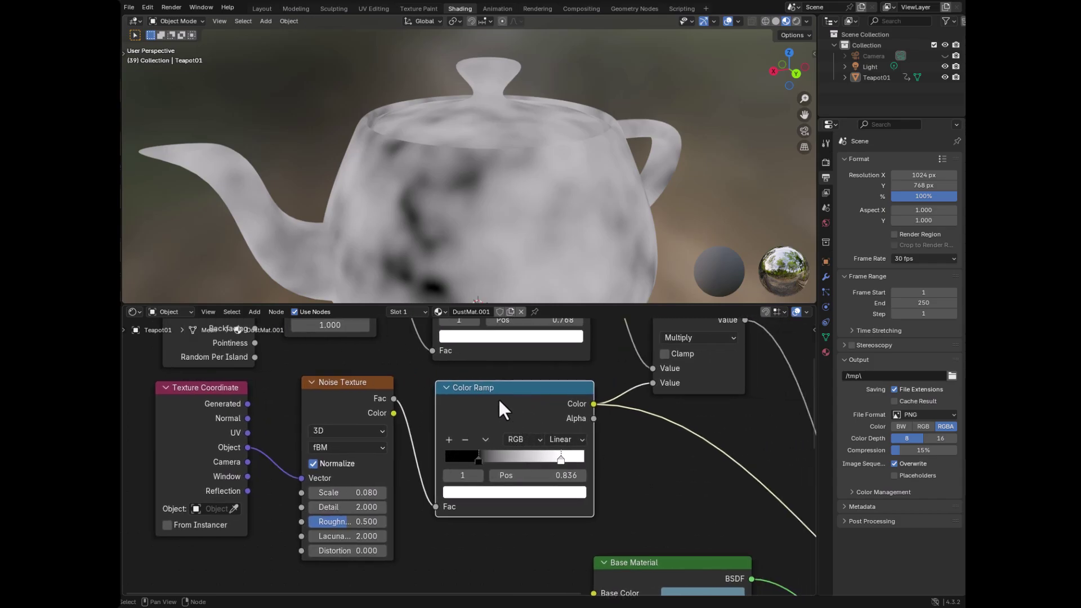
Step: Switch Material Output Surface to the Multiply node's Value output to preview the combined mask
middle_drag(499, 393, 494, 458)
scroll(495, 459, down, 1)
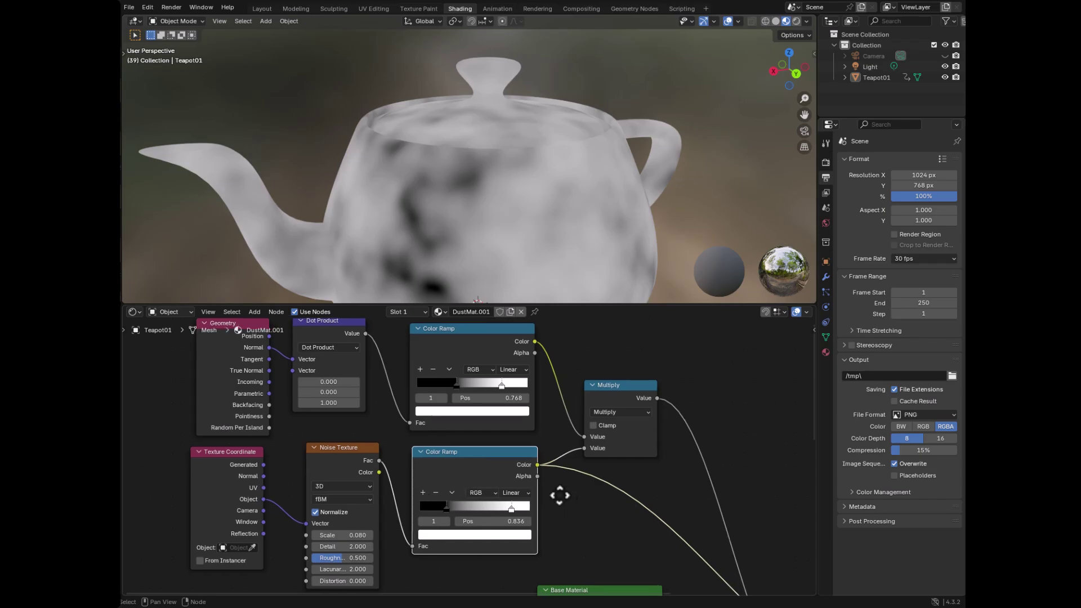
middle_drag(555, 492, 504, 401)
scroll(600, 383, down, 3)
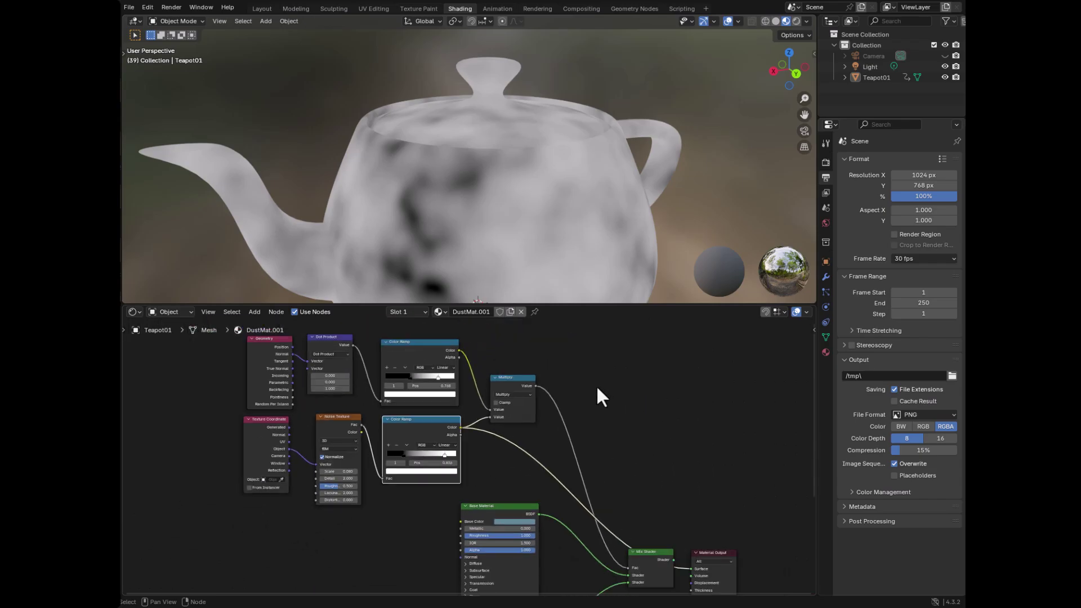
drag(535, 385, 697, 568)
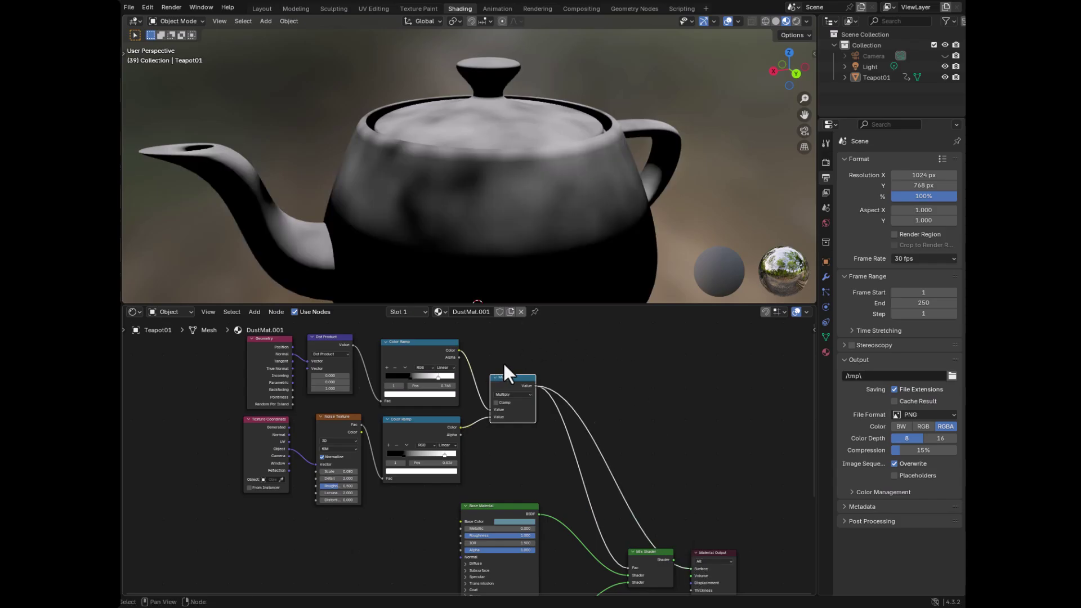
scroll(503, 360, up, 3)
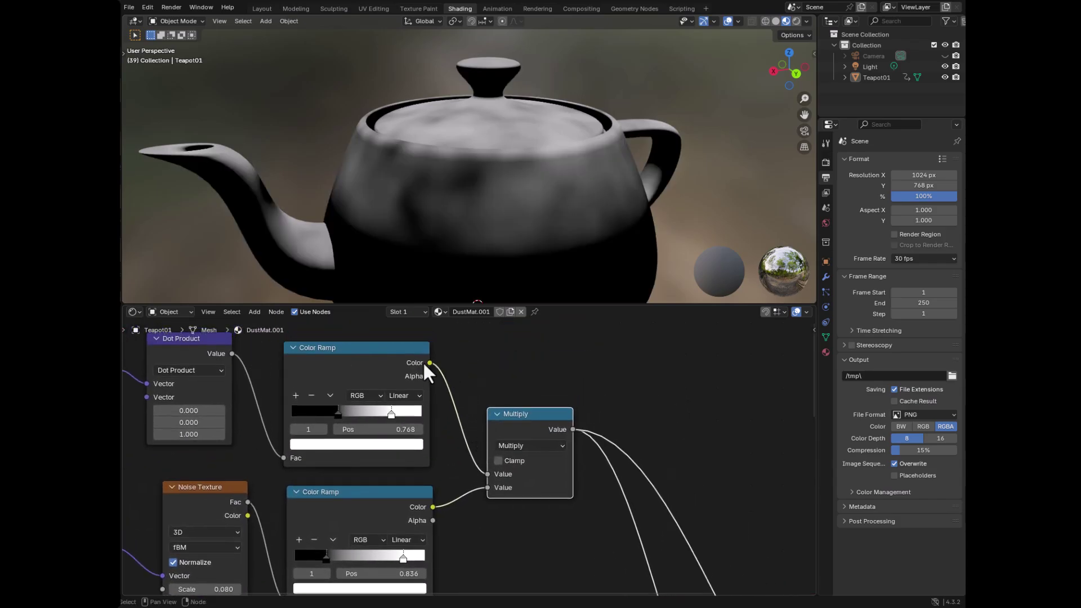
middle_drag(356, 347, 563, 570)
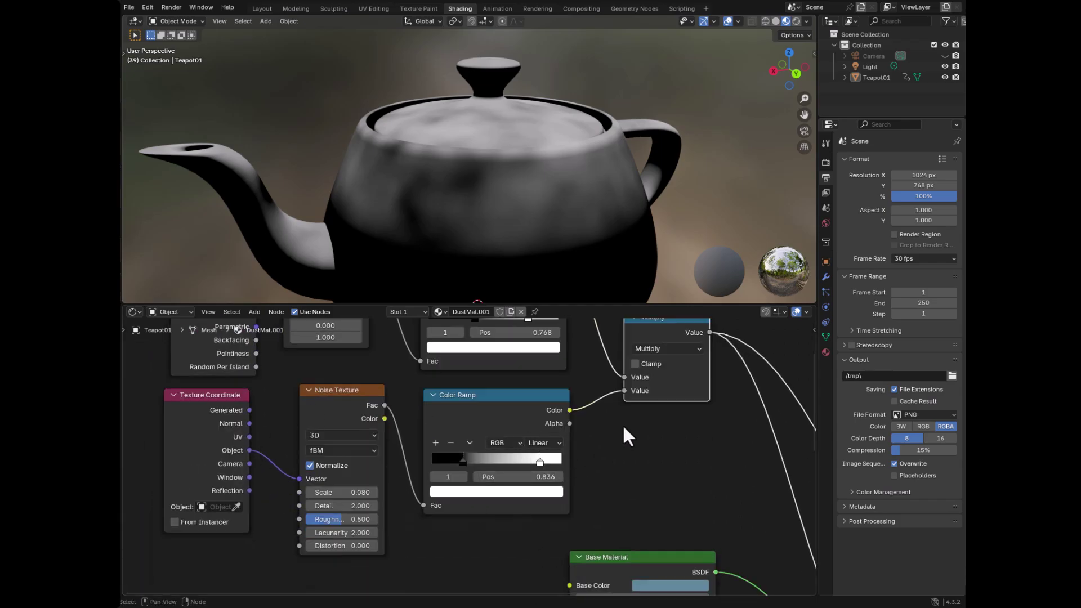
middle_drag(623, 437, 499, 490)
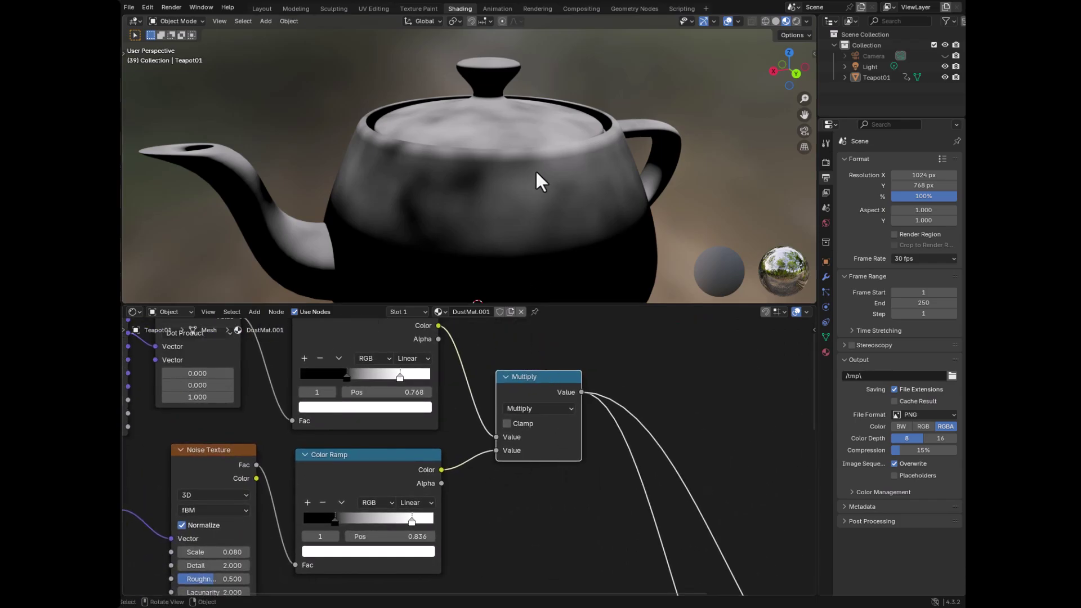
middle_drag(717, 478, 551, 575)
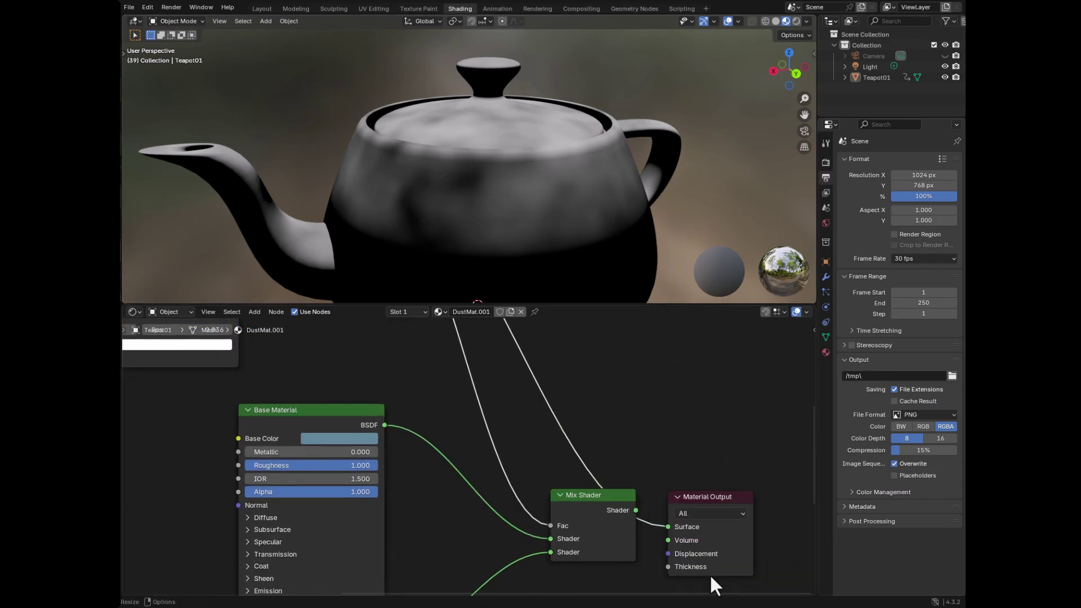
scroll(620, 463, down, 5)
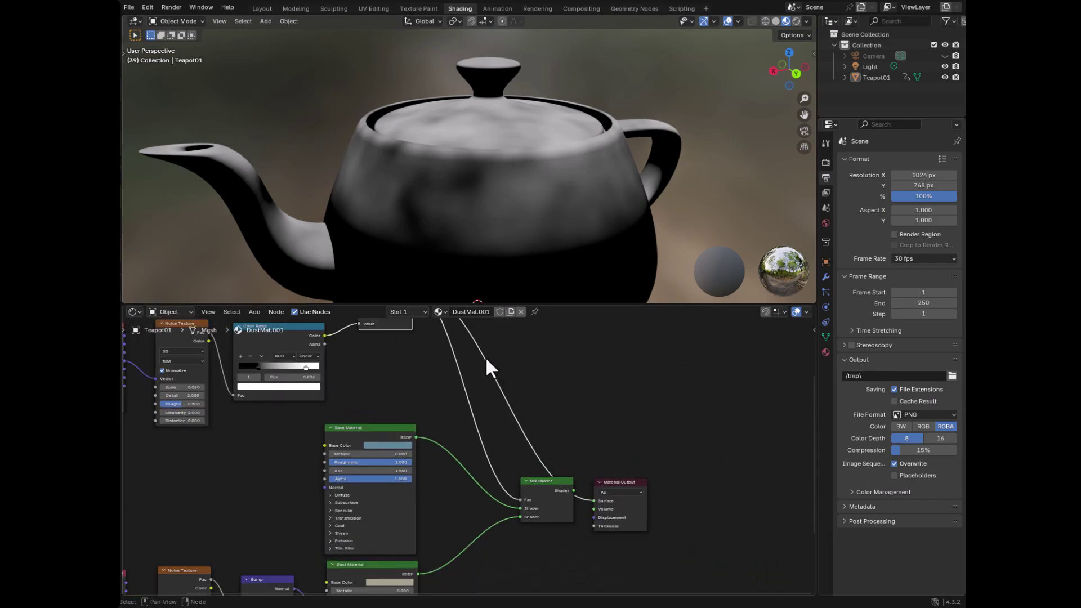
middle_drag(625, 548, 620, 435)
scroll(620, 435, up, 1)
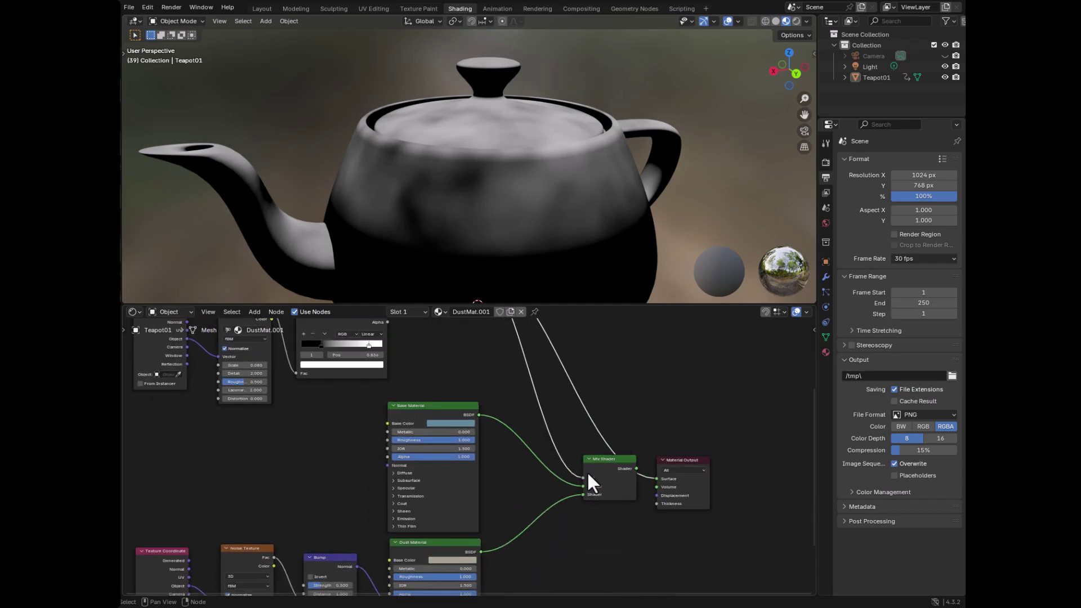
scroll(593, 484, up, 2)
ctrl+scroll(664, 470, right, 5)
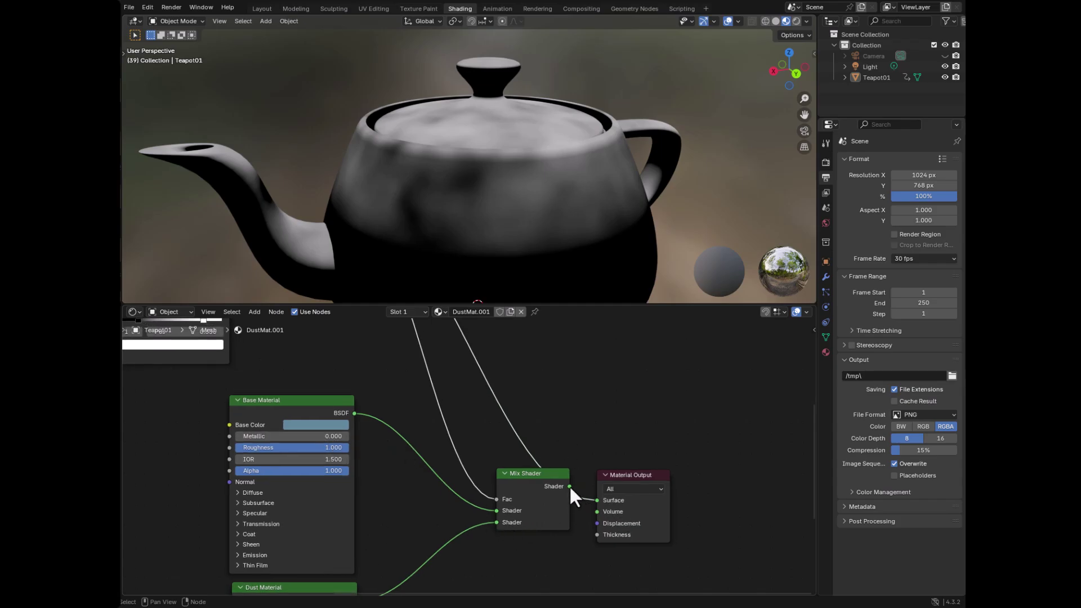
Step: Reconnect the Mix Shader output to Material Output Surface, restoring the blue base and dust mix
drag(570, 485, 597, 500)
middle_drag(618, 444, 791, 514)
middle_drag(496, 293, 476, 271)
Step: Move the upward ramp's stop to 0.436 and the noise ramp's black stop to 0.332
middle_drag(480, 406, 548, 514)
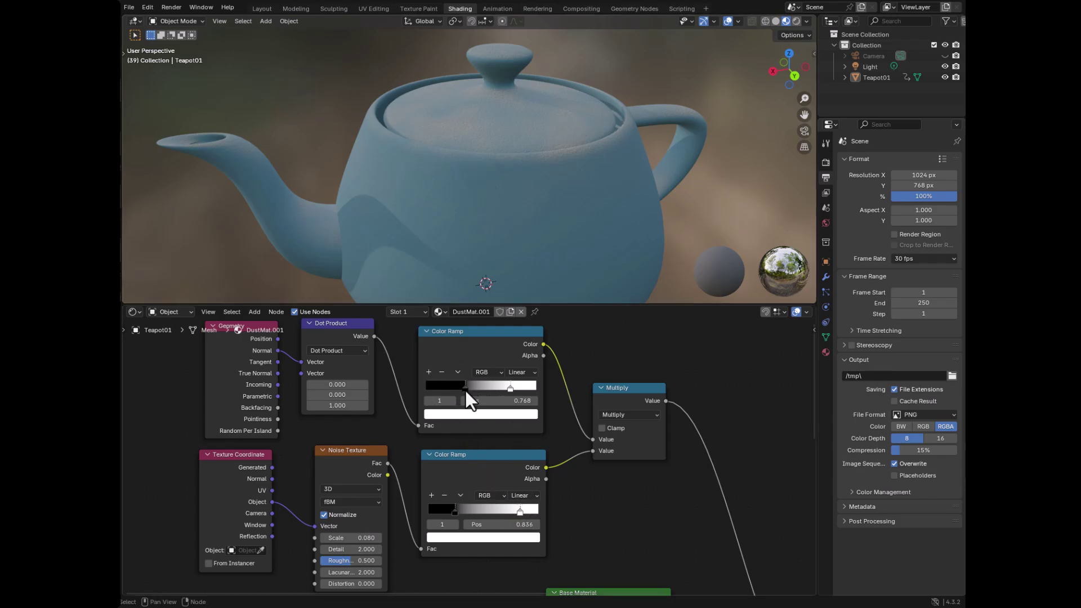
mouse_move(465, 390)
mouse_down()
mouse_move(432, 390)
mouse_move(496, 390)
mouse_move(461, 401)
mouse_move(469, 392)
mouse_up()
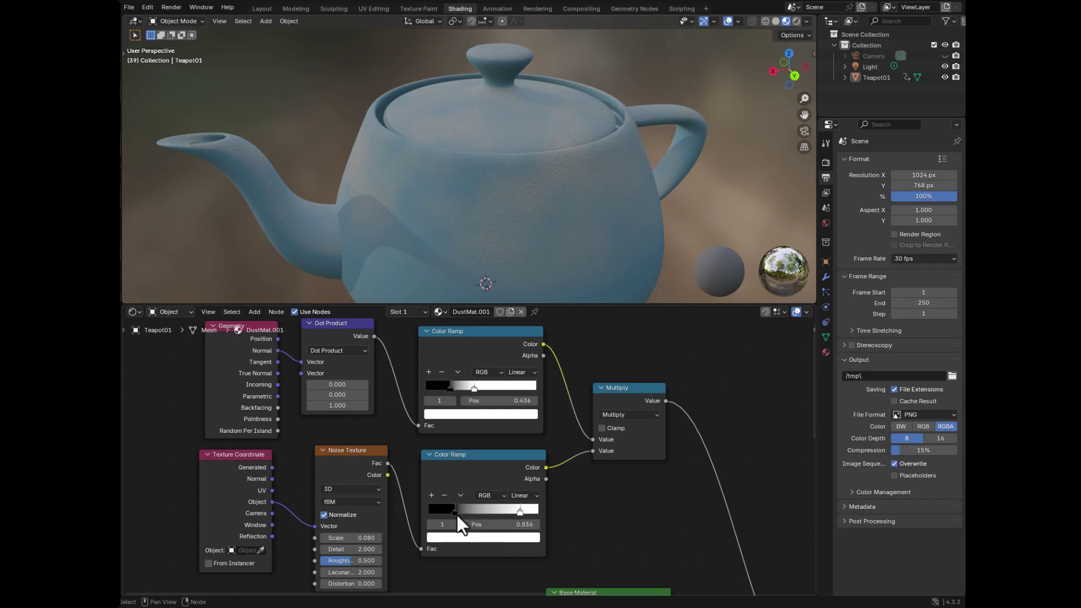
mouse_move(453, 512)
mouse_down()
mouse_move(482, 508)
mouse_move(451, 507)
mouse_move(464, 506)
mouse_up()
middle_drag(616, 514, 493, 359)
scroll(468, 526, up, 2)
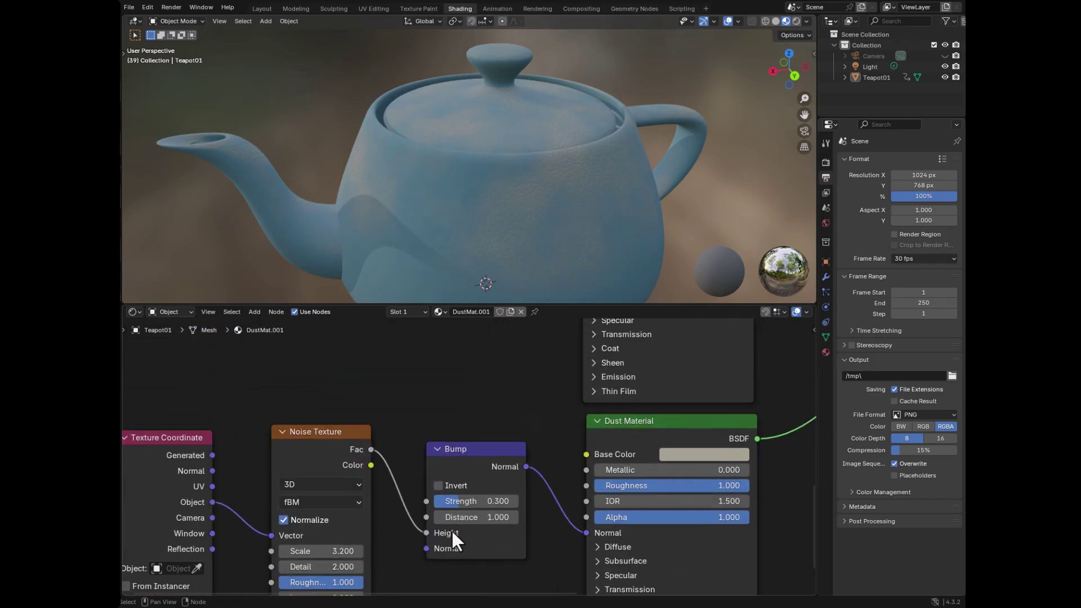
middle_drag(451, 529, 475, 478)
mouse_move(536, 435)
mouse_down()
mouse_move(582, 435)
mouse_move(513, 435)
mouse_move(536, 435)
mouse_up()
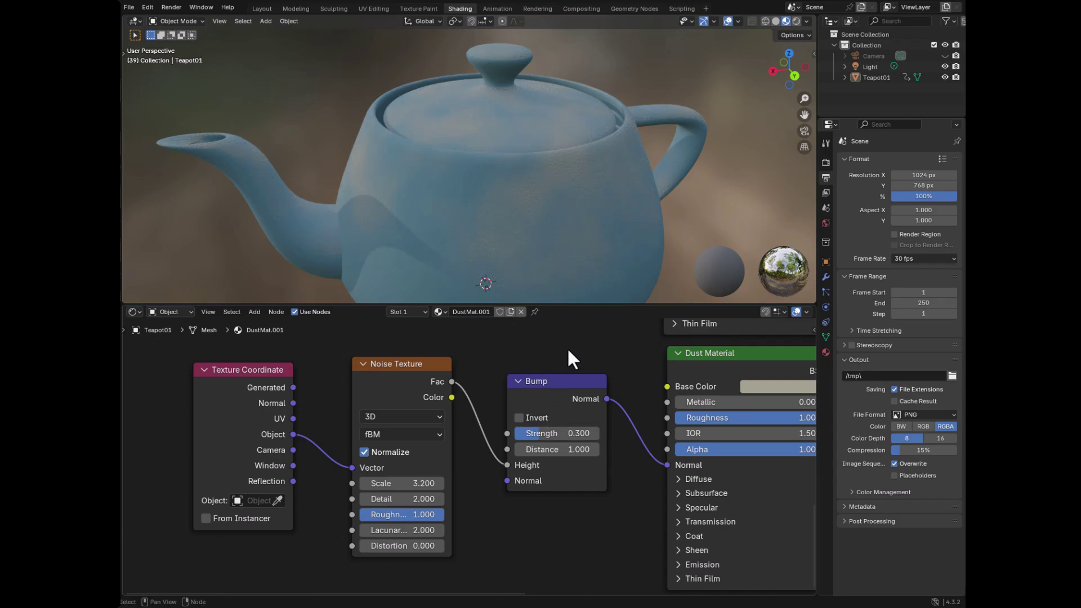
scroll(566, 350, down, 3)
scroll(514, 485, down, 3)
scroll(476, 456, up, 2)
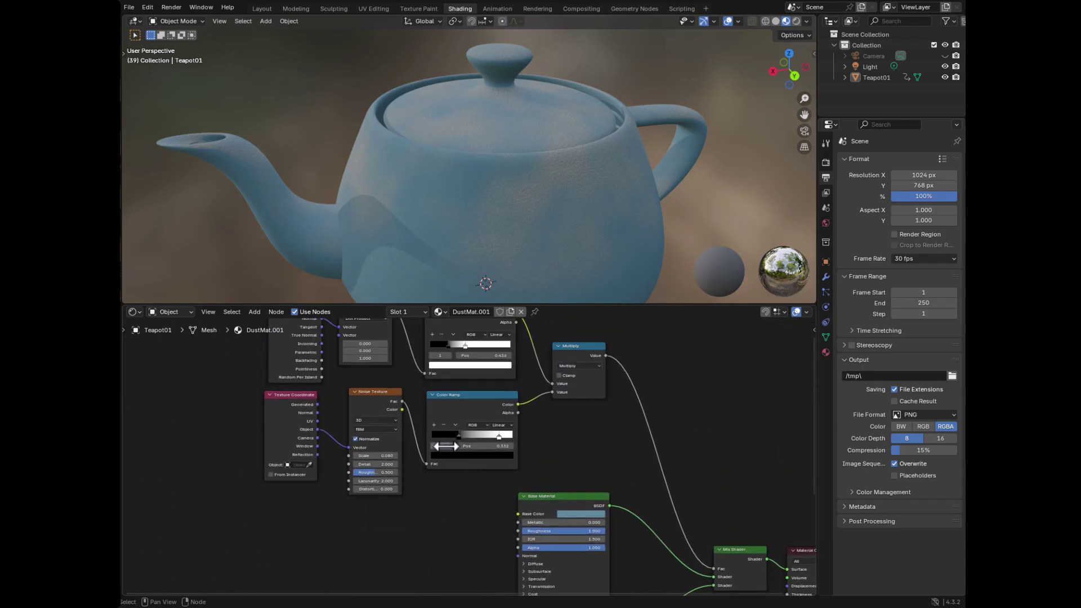
scroll(403, 400, up, 2)
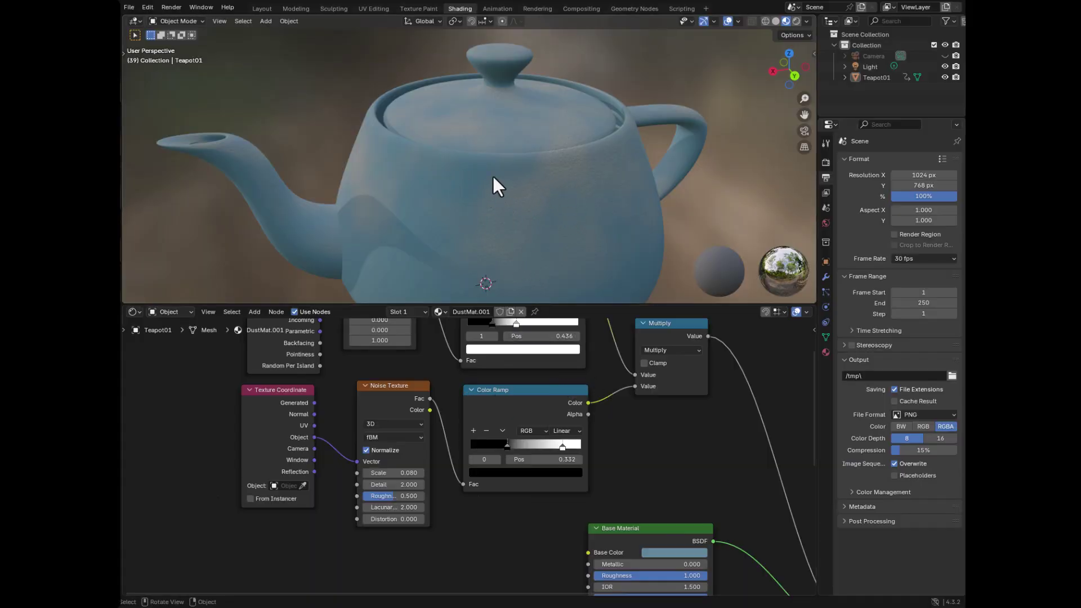
middle_drag(724, 453, 430, 353)
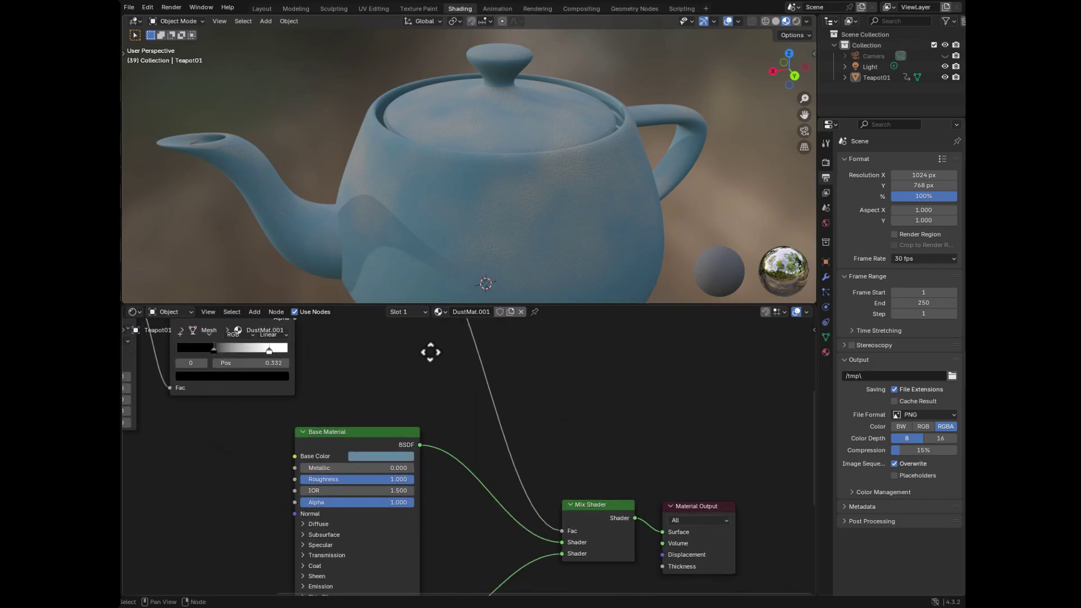